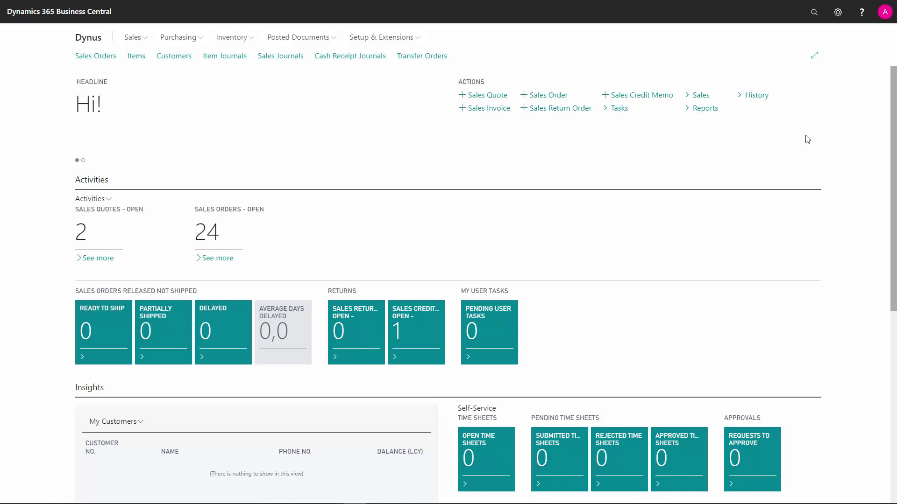
Start personalizing the Sales Order Processor home page and expand all personalization options
{"action": "left_click", "coordinate": [837, 12]}
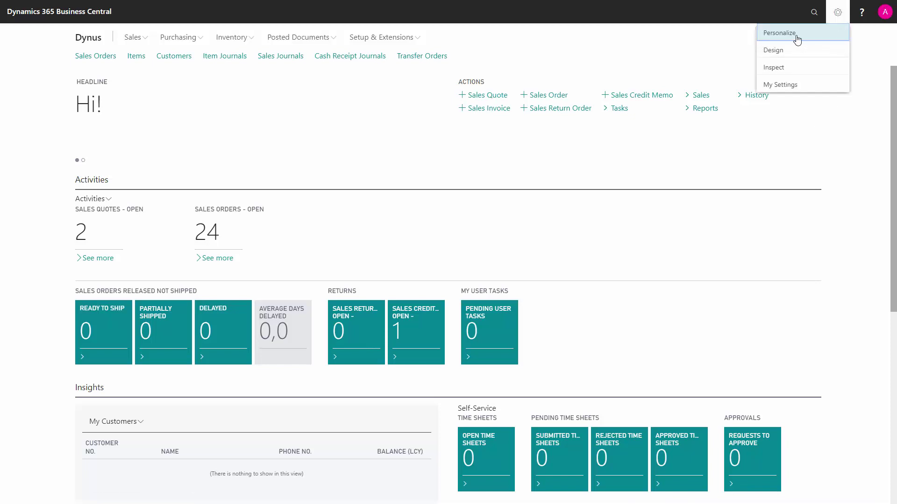
{"action": "left_click", "coordinate": [797, 33]}
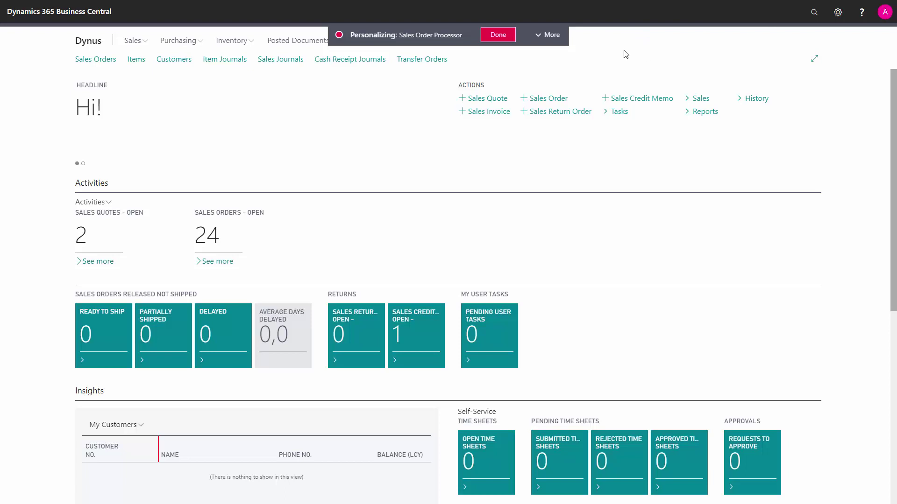
{"action": "left_click", "coordinate": [551, 35]}
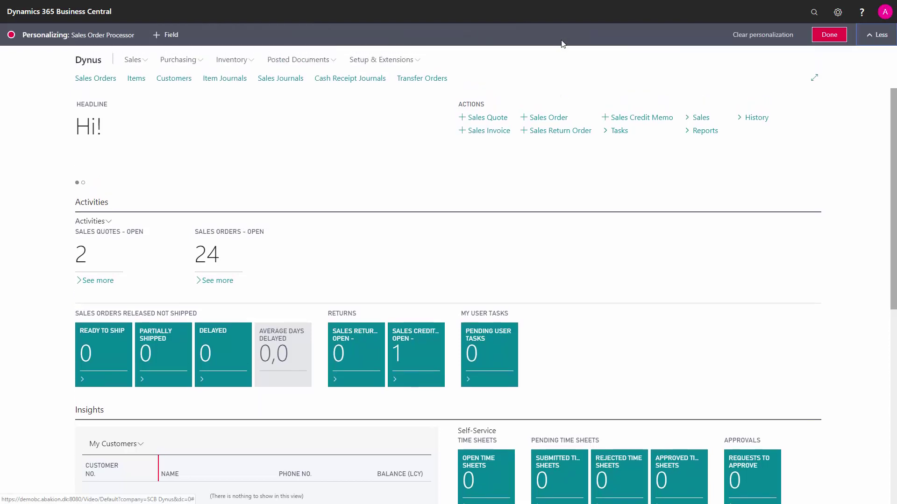
Go to the Items list and show the Add Field to Page pane
{"action": "left_click", "coordinate": [137, 79]}
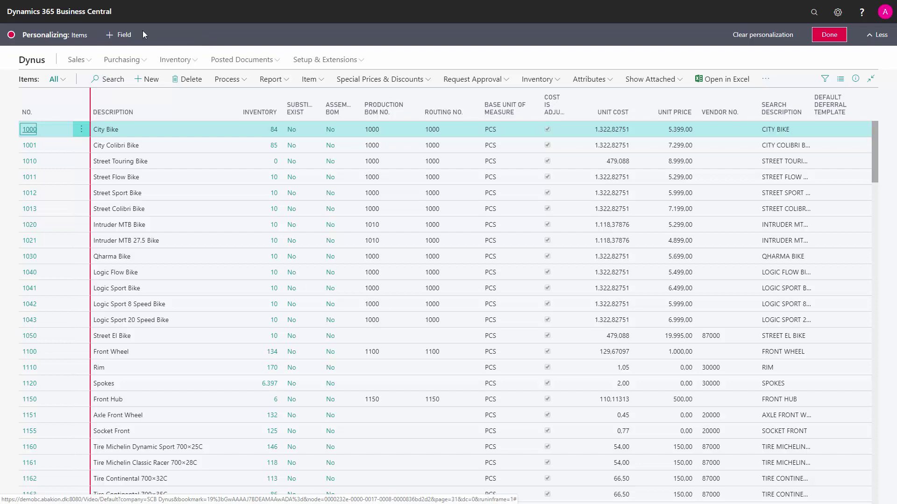
{"action": "left_click", "coordinate": [125, 35]}
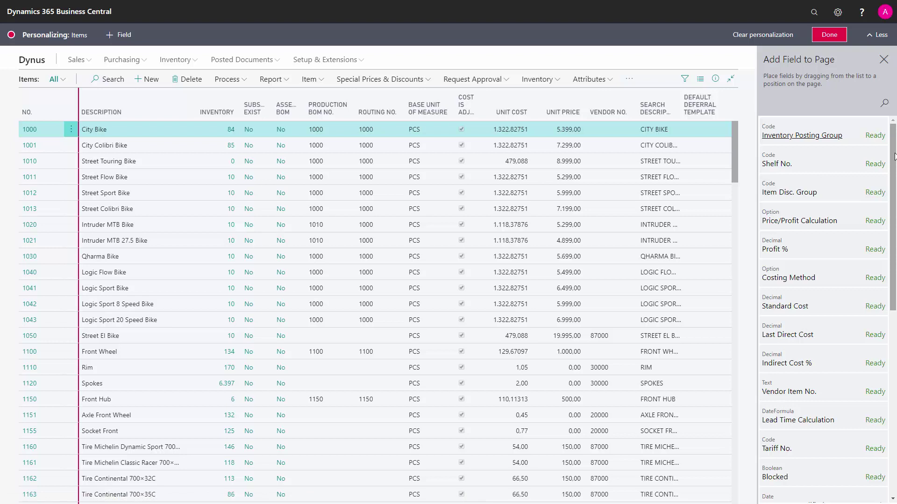
{"action": "left_click_drag", "start_coordinate": [893, 155], "coordinate": [895, 143]}
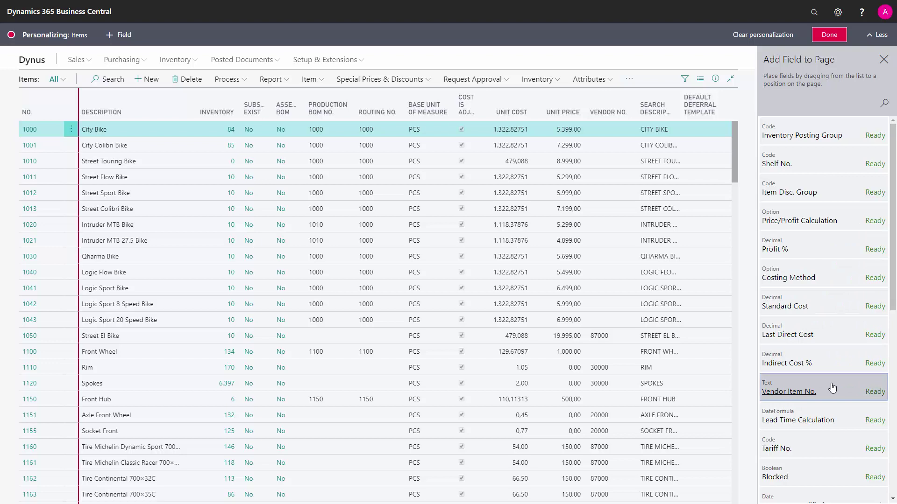
Insert the Vendor Item No. field as a column after Vendor No., then narrow it
{"action": "mouse_move", "coordinate": [828, 383]}
{"action": "left_mouse_down"}
{"action": "mouse_move", "coordinate": [788, 369]}
{"action": "mouse_move", "coordinate": [639, 107]}
{"action": "left_mouse_up"}
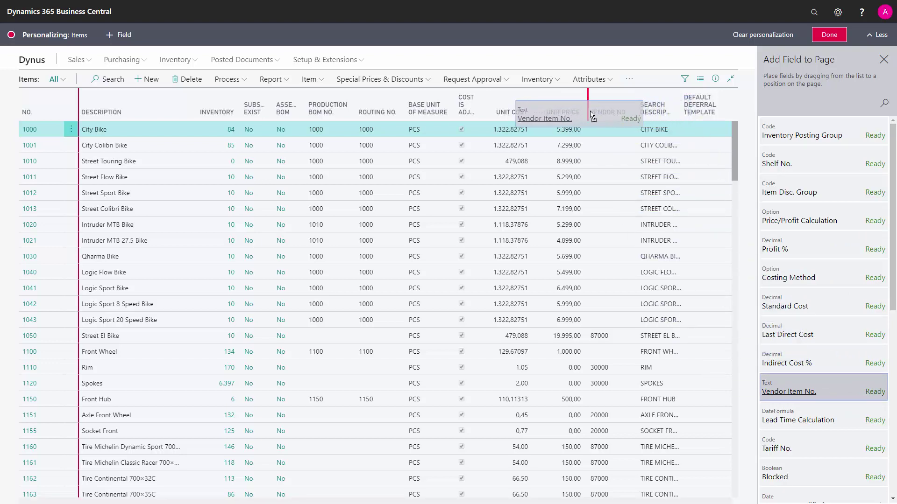
{"action": "mouse_move", "coordinate": [639, 108]}
{"action": "left_mouse_down"}
{"action": "mouse_move", "coordinate": [619, 120]}
{"action": "mouse_move", "coordinate": [630, 119]}
{"action": "left_mouse_up"}
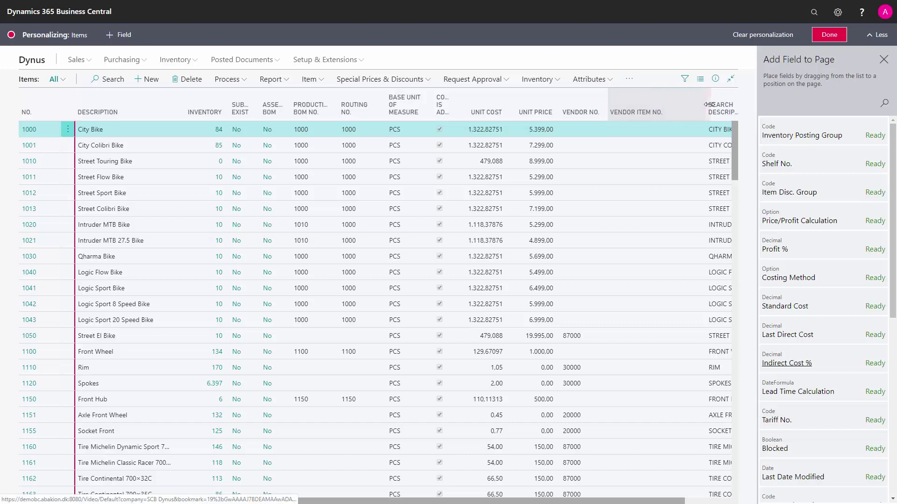
{"action": "left_click_drag", "start_coordinate": [708, 105], "coordinate": [670, 105]}
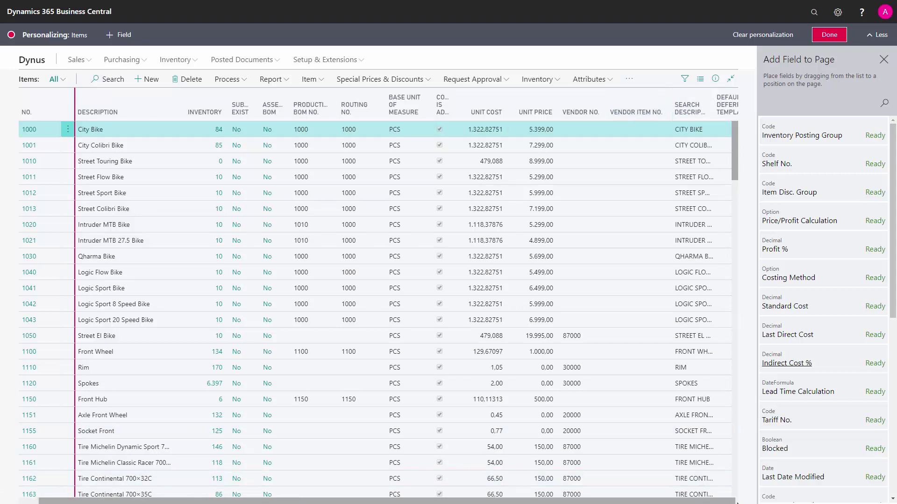
Auto-fit a column's width, then set the freeze pane after the Description column
{"action": "double_click", "coordinate": [671, 95]}
{"action": "scroll", "coordinate": [701, 112], "scroll_direction": "right", "scroll_amount": 2}
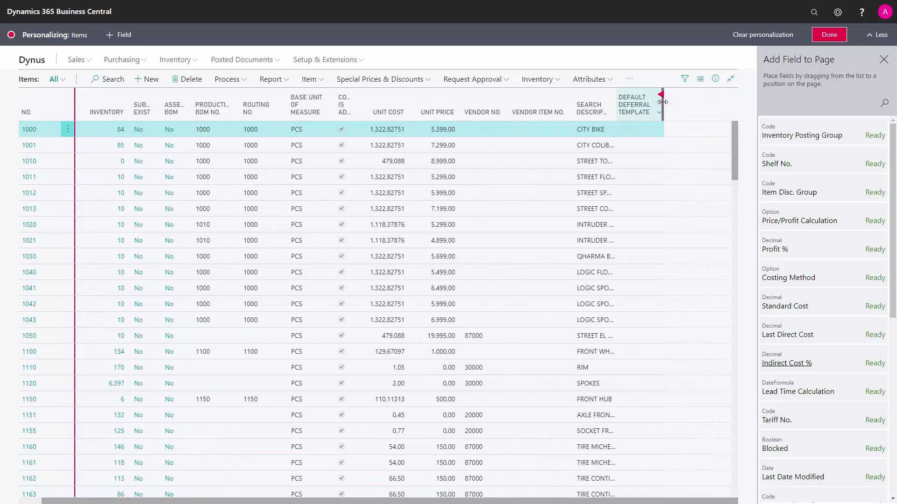
{"action": "left_click", "coordinate": [661, 96]}
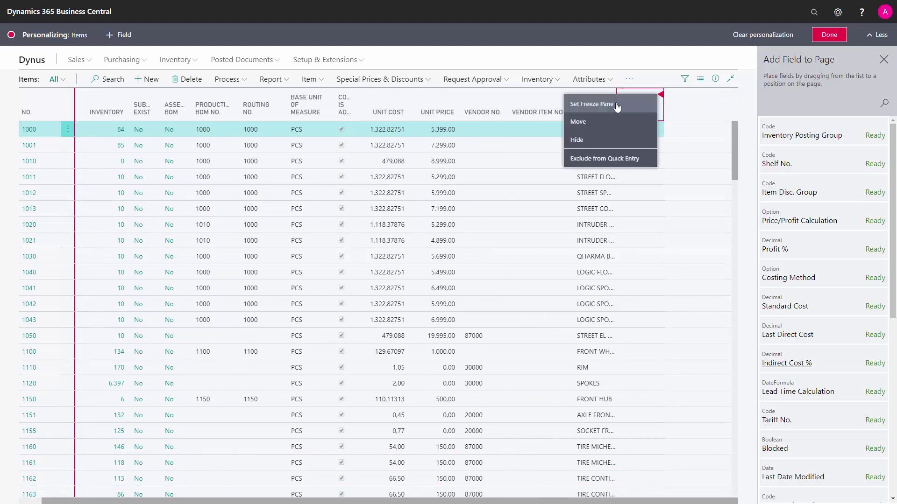
{"action": "left_click", "coordinate": [576, 142]}
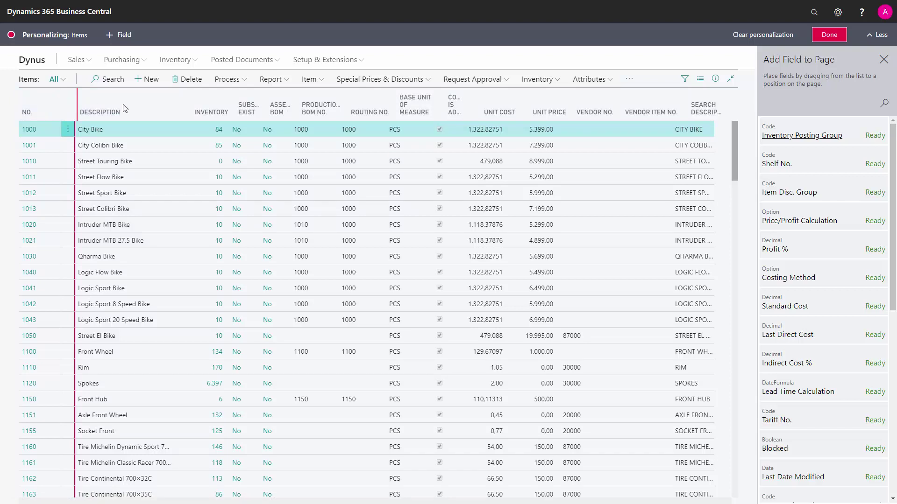
{"action": "left_click", "coordinate": [177, 95]}
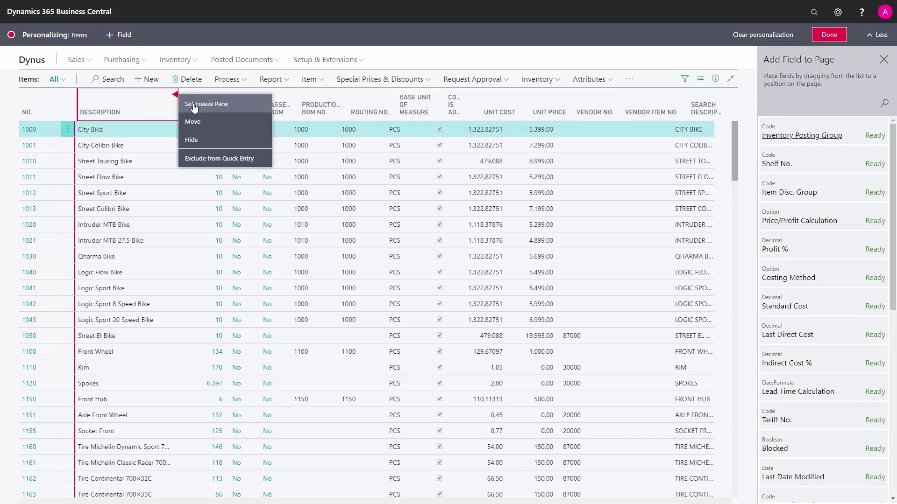
{"action": "left_click", "coordinate": [195, 106]}
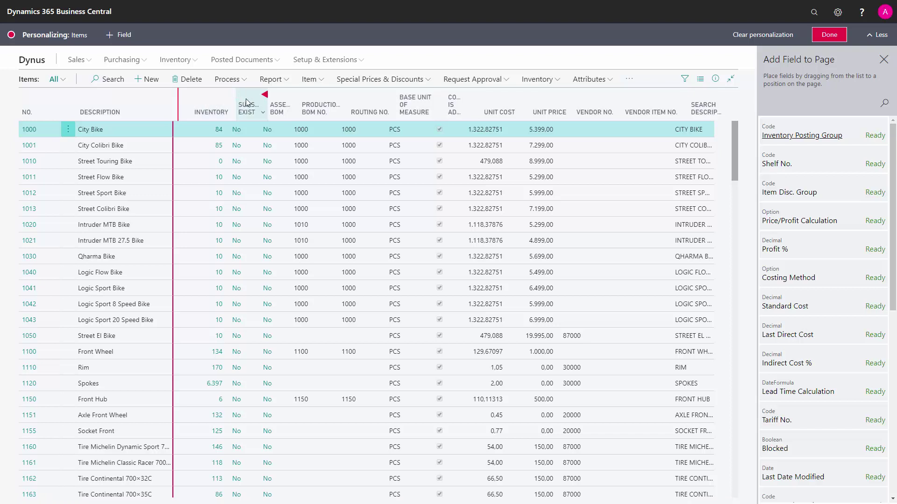
Drag the Subs. Exist column to just right of Assembly BOM
{"action": "mouse_move", "coordinate": [247, 103]}
{"action": "left_mouse_down"}
{"action": "mouse_move", "coordinate": [398, 110]}
{"action": "mouse_move", "coordinate": [301, 107]}
{"action": "left_mouse_up"}
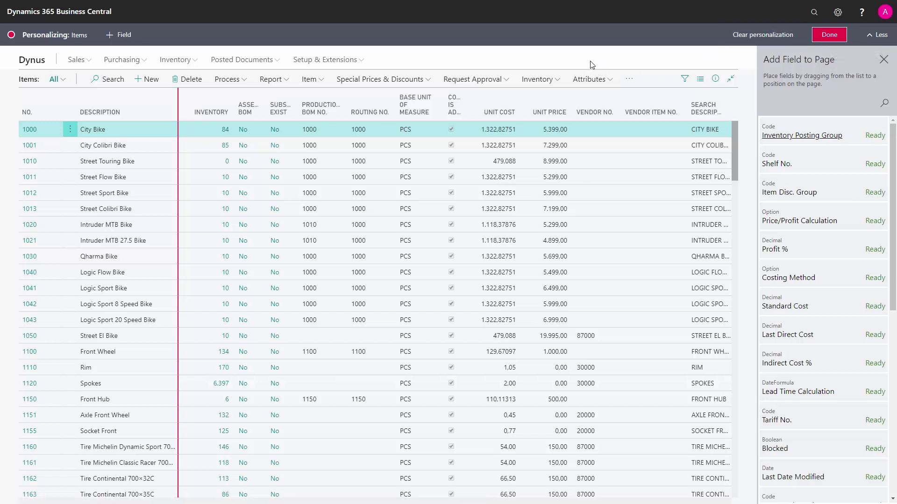
Open item 1000 City Bike's card; try the Application Wksh. User ID field, then remove it
{"action": "left_click", "coordinate": [29, 129]}
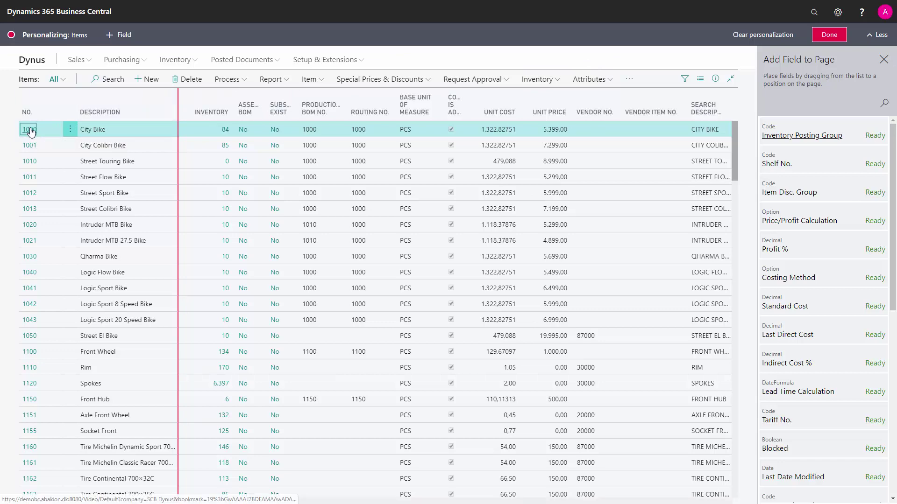
{"action": "left_click", "coordinate": [30, 130]}
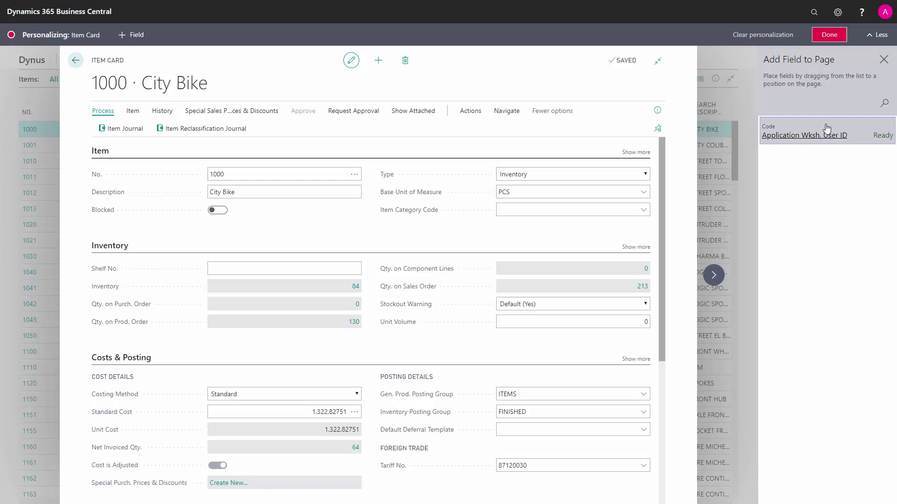
{"action": "left_click_drag", "start_coordinate": [827, 128], "coordinate": [448, 323]}
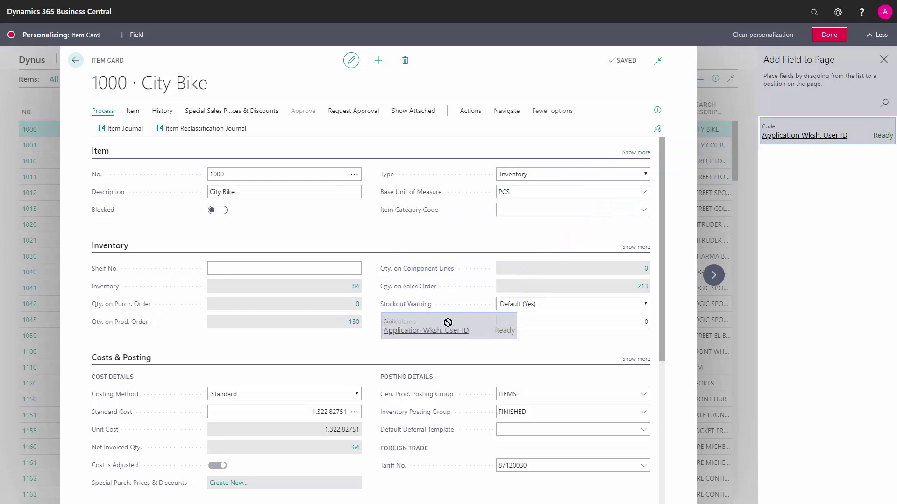
{"action": "mouse_move", "coordinate": [448, 323]}
{"action": "left_mouse_down"}
{"action": "mouse_move", "coordinate": [815, 212]}
{"action": "mouse_move", "coordinate": [815, 203]}
{"action": "left_mouse_up"}
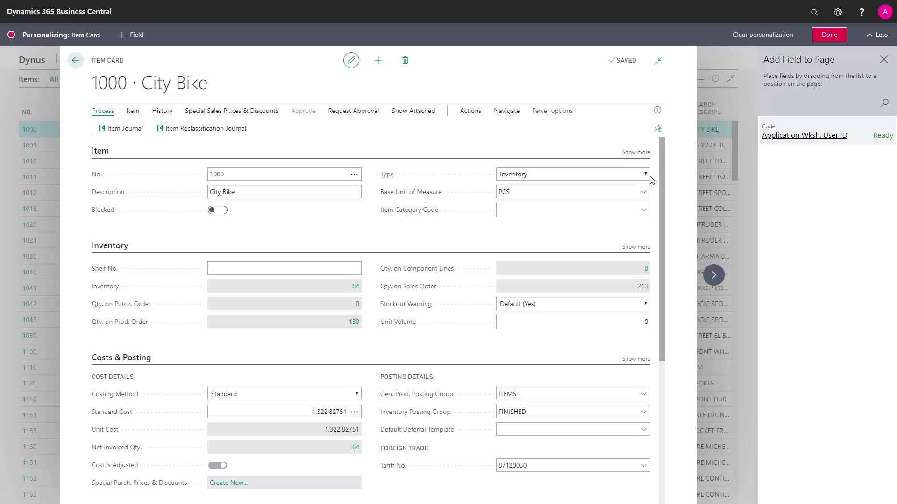
{"action": "mouse_move", "coordinate": [648, 176]}
{"action": "left_click", "coordinate": [647, 174]}
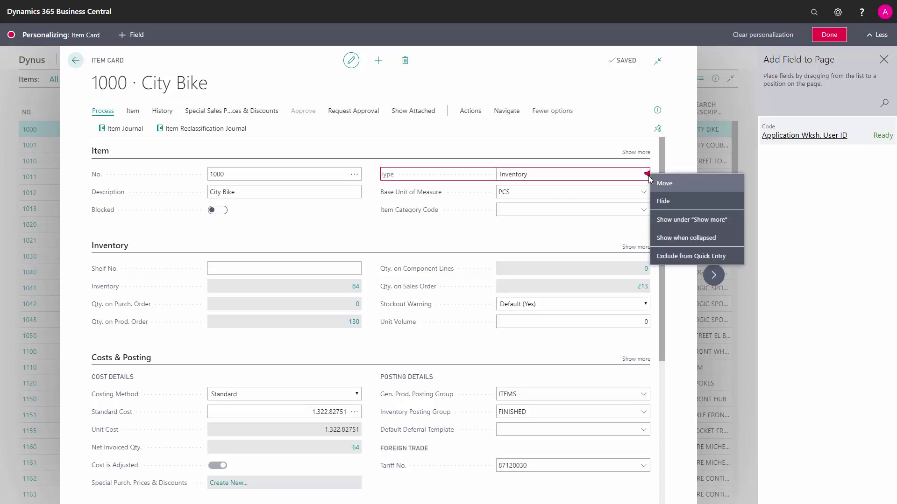
{"action": "left_click", "coordinate": [671, 219]}
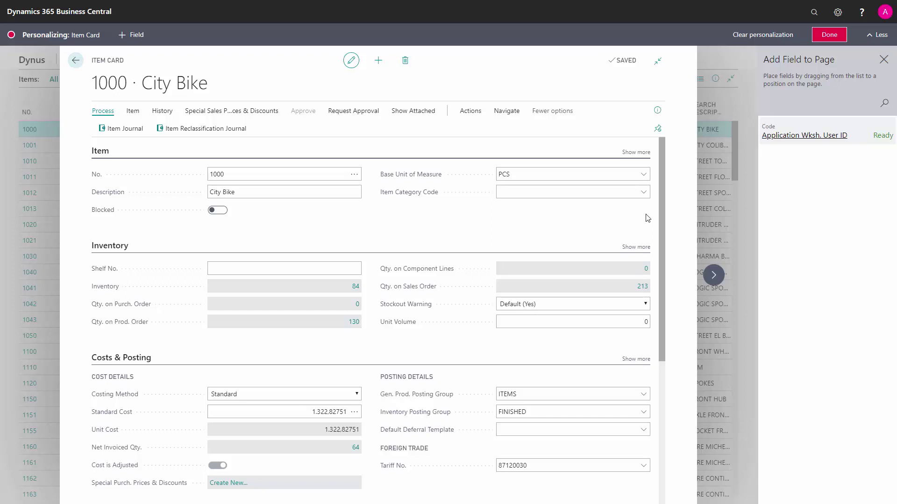
{"action": "left_click", "coordinate": [636, 152]}
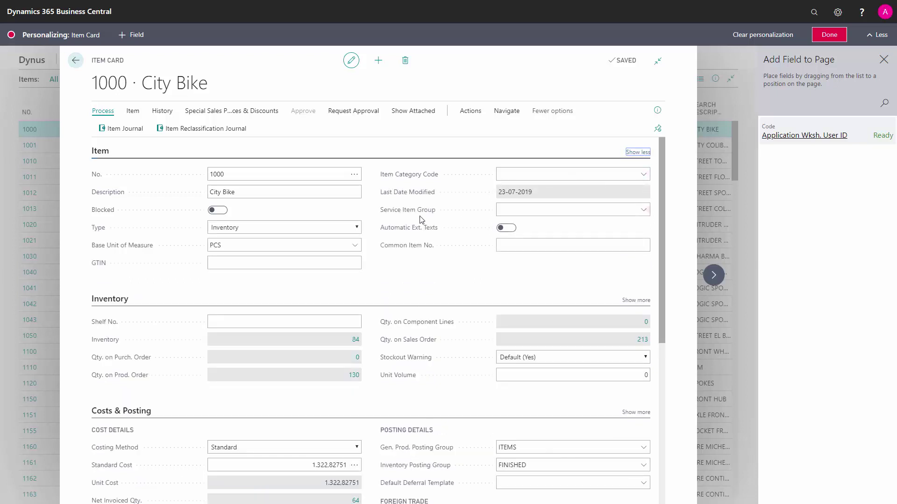
{"action": "left_click", "coordinate": [359, 227]}
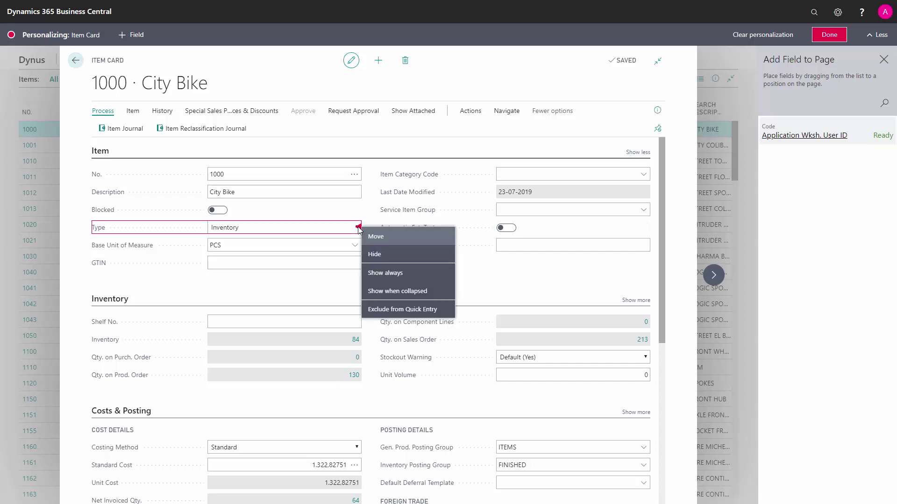
{"action": "left_click", "coordinate": [383, 274]}
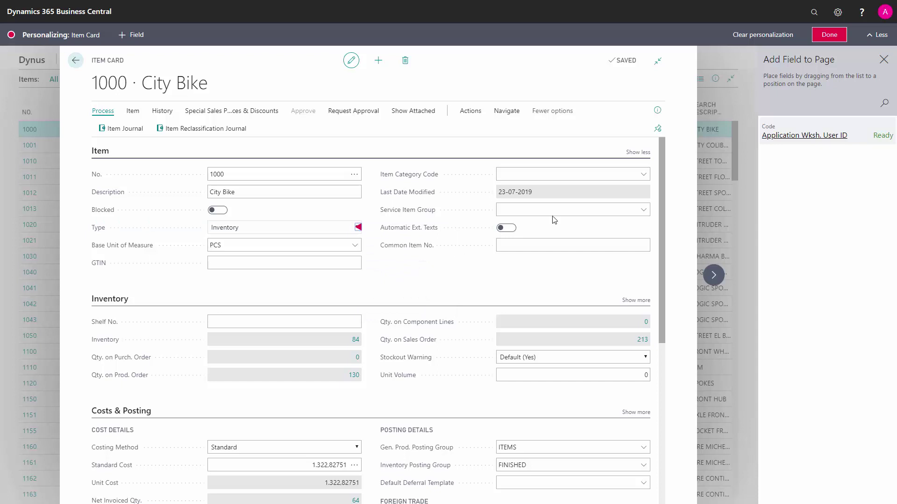
{"action": "left_click", "coordinate": [638, 152]}
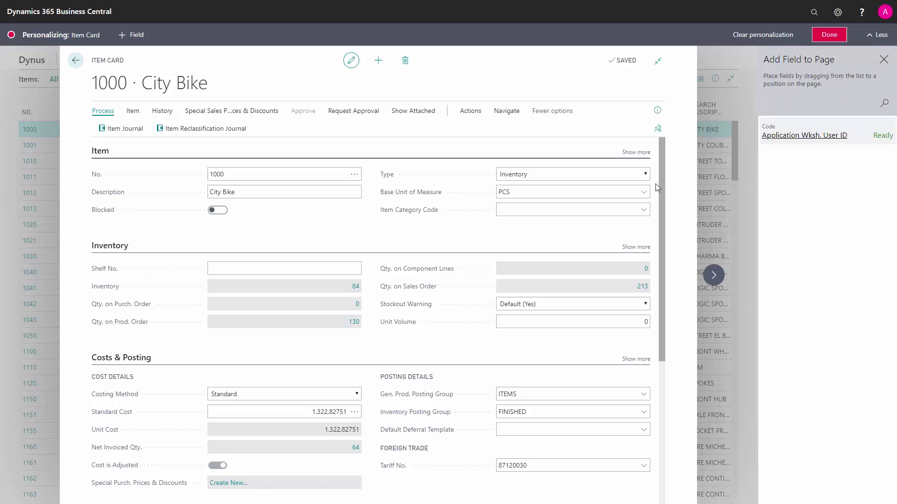
Set Description to show when collapsed, then collapse the Item FastTab to its City Bike/PCS summary
{"action": "left_click", "coordinate": [100, 151]}
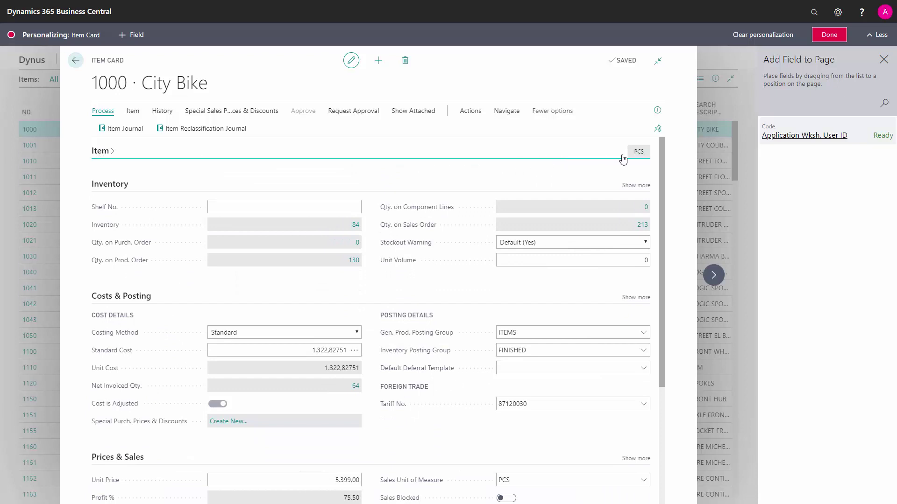
{"action": "mouse_move", "coordinate": [638, 152]}
{"action": "left_click", "coordinate": [112, 151]}
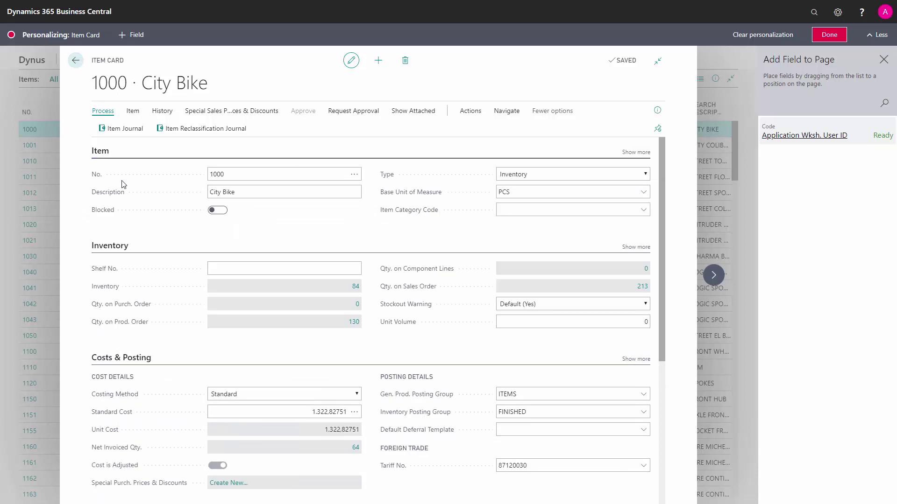
{"action": "left_click", "coordinate": [358, 192]}
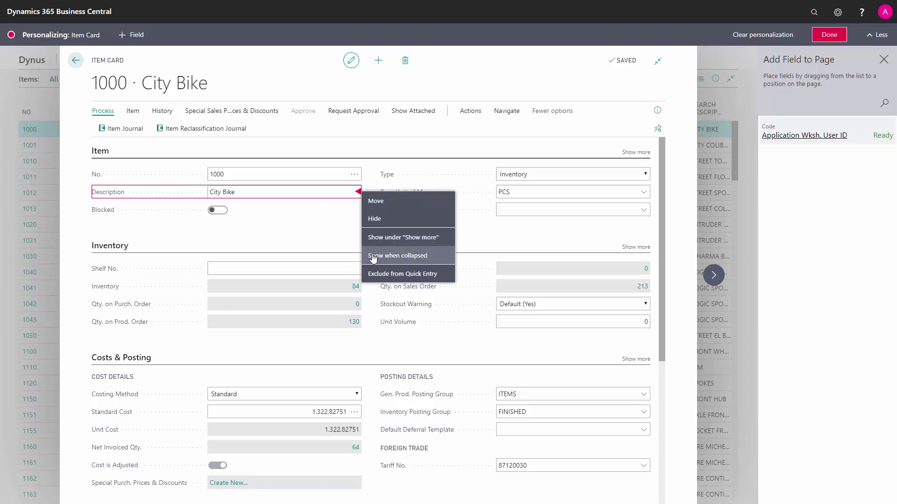
{"action": "left_click", "coordinate": [397, 255]}
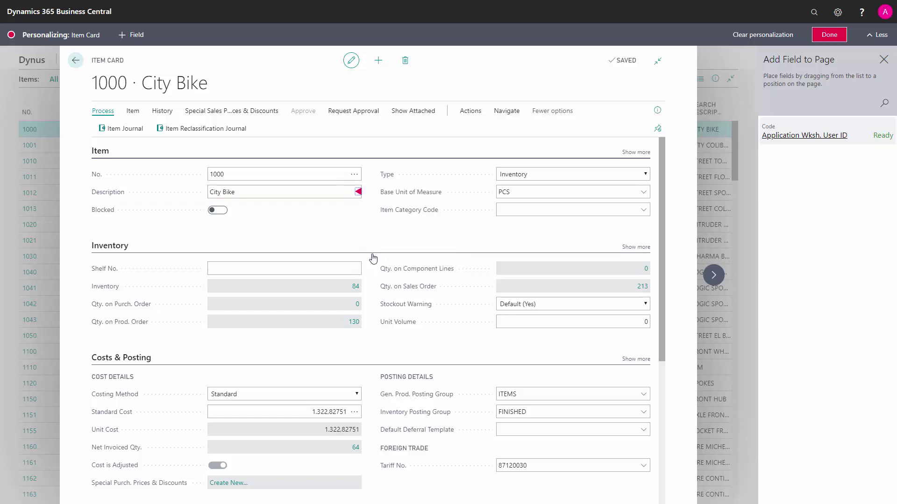
{"action": "left_click", "coordinate": [102, 153]}
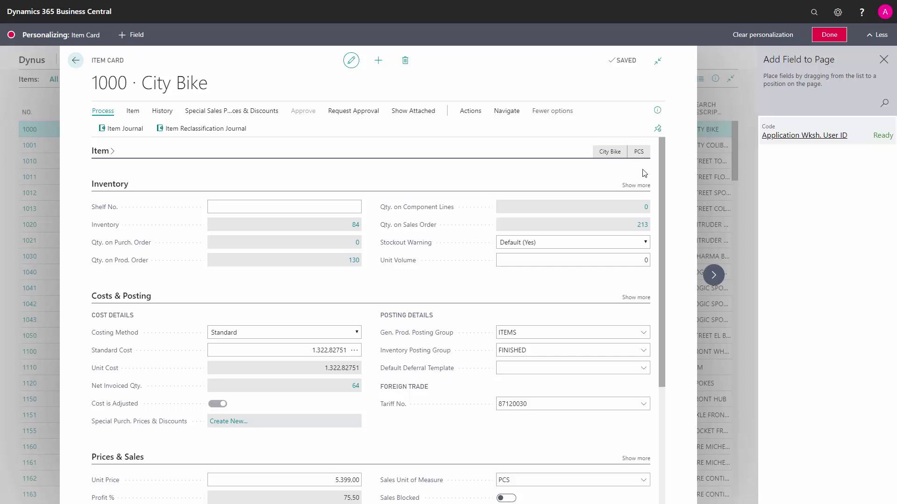
Click Done to end personalization, keeping the collapsed City Bike and PCS summary
{"action": "left_click", "coordinate": [829, 35]}
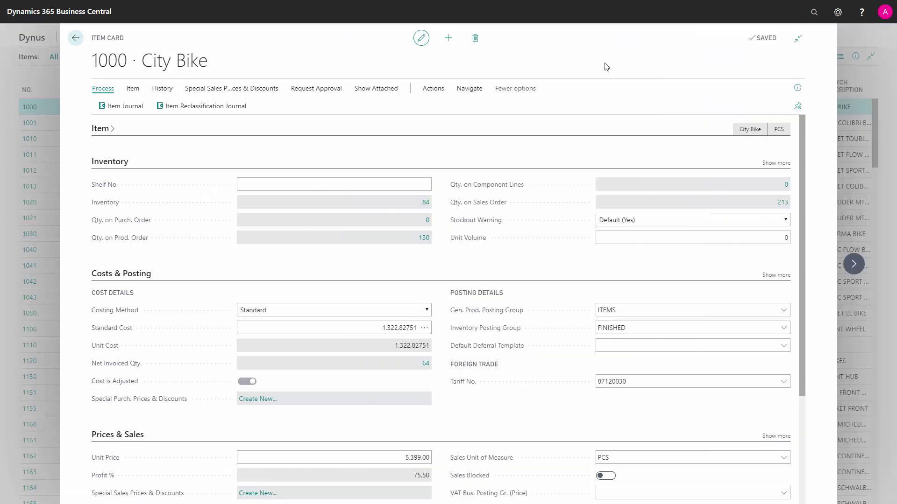